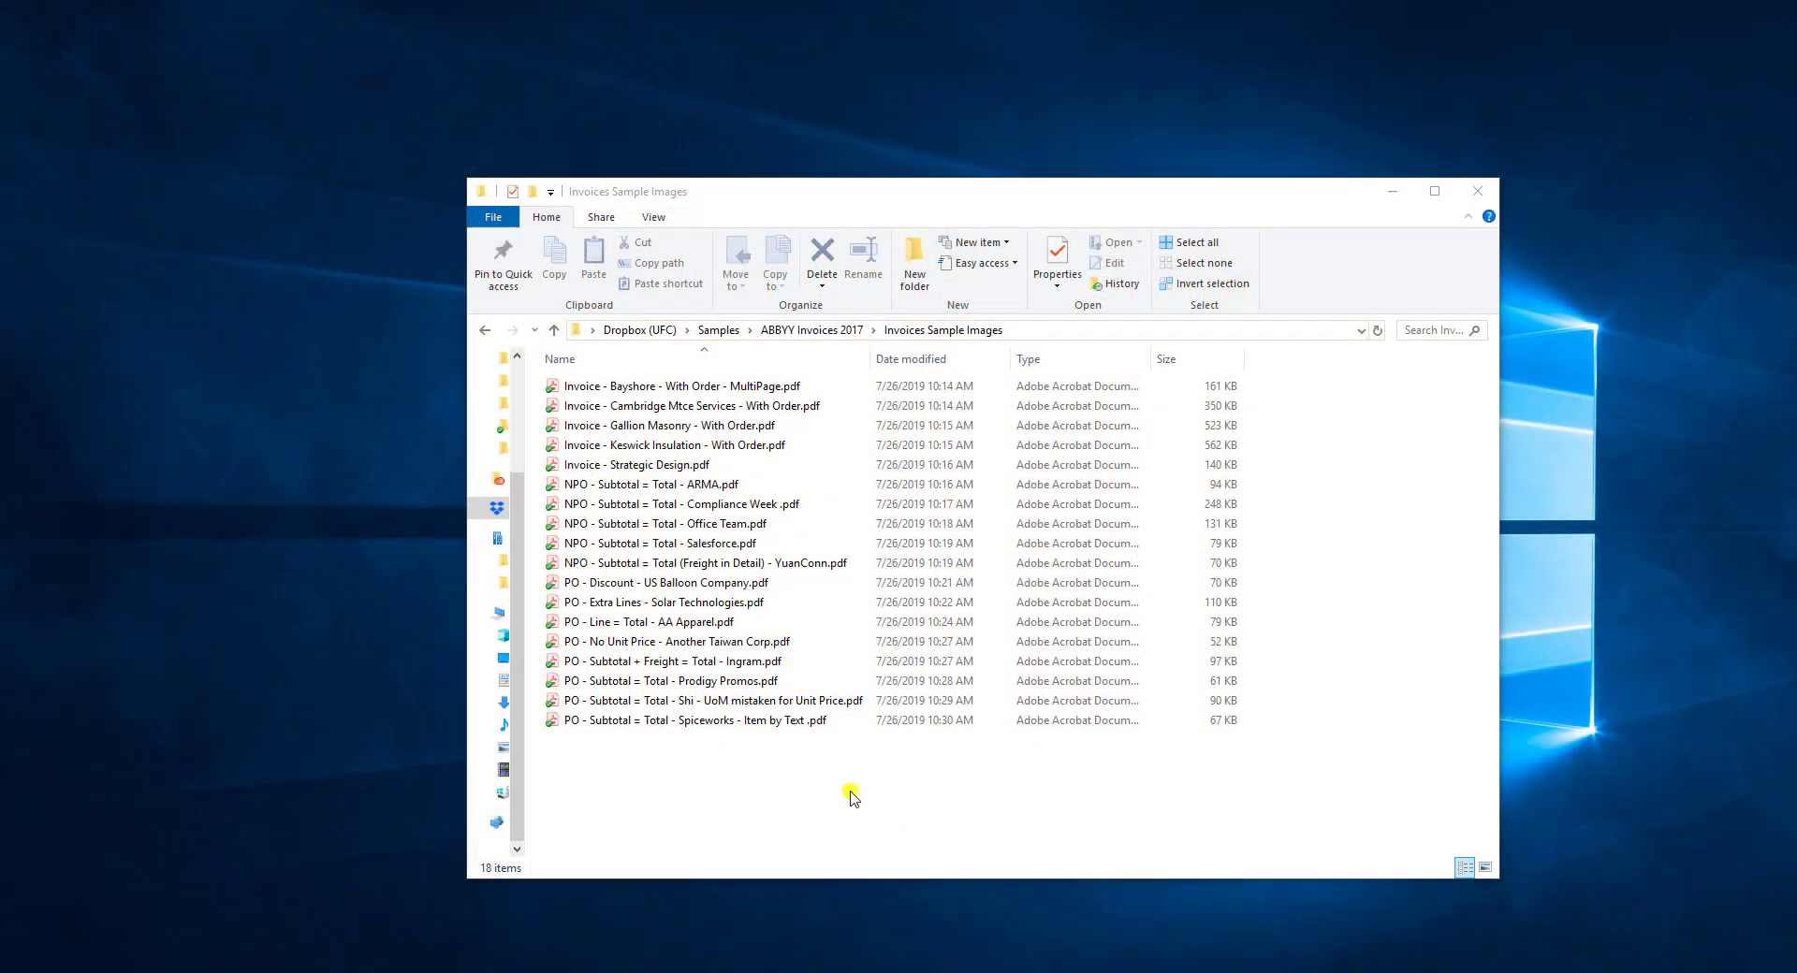
Select all 18 invoice PDFs and send them to ABBYY FlexiCapture 12 from the Send to menu.
left_click_drag(846, 791, 845, 394)
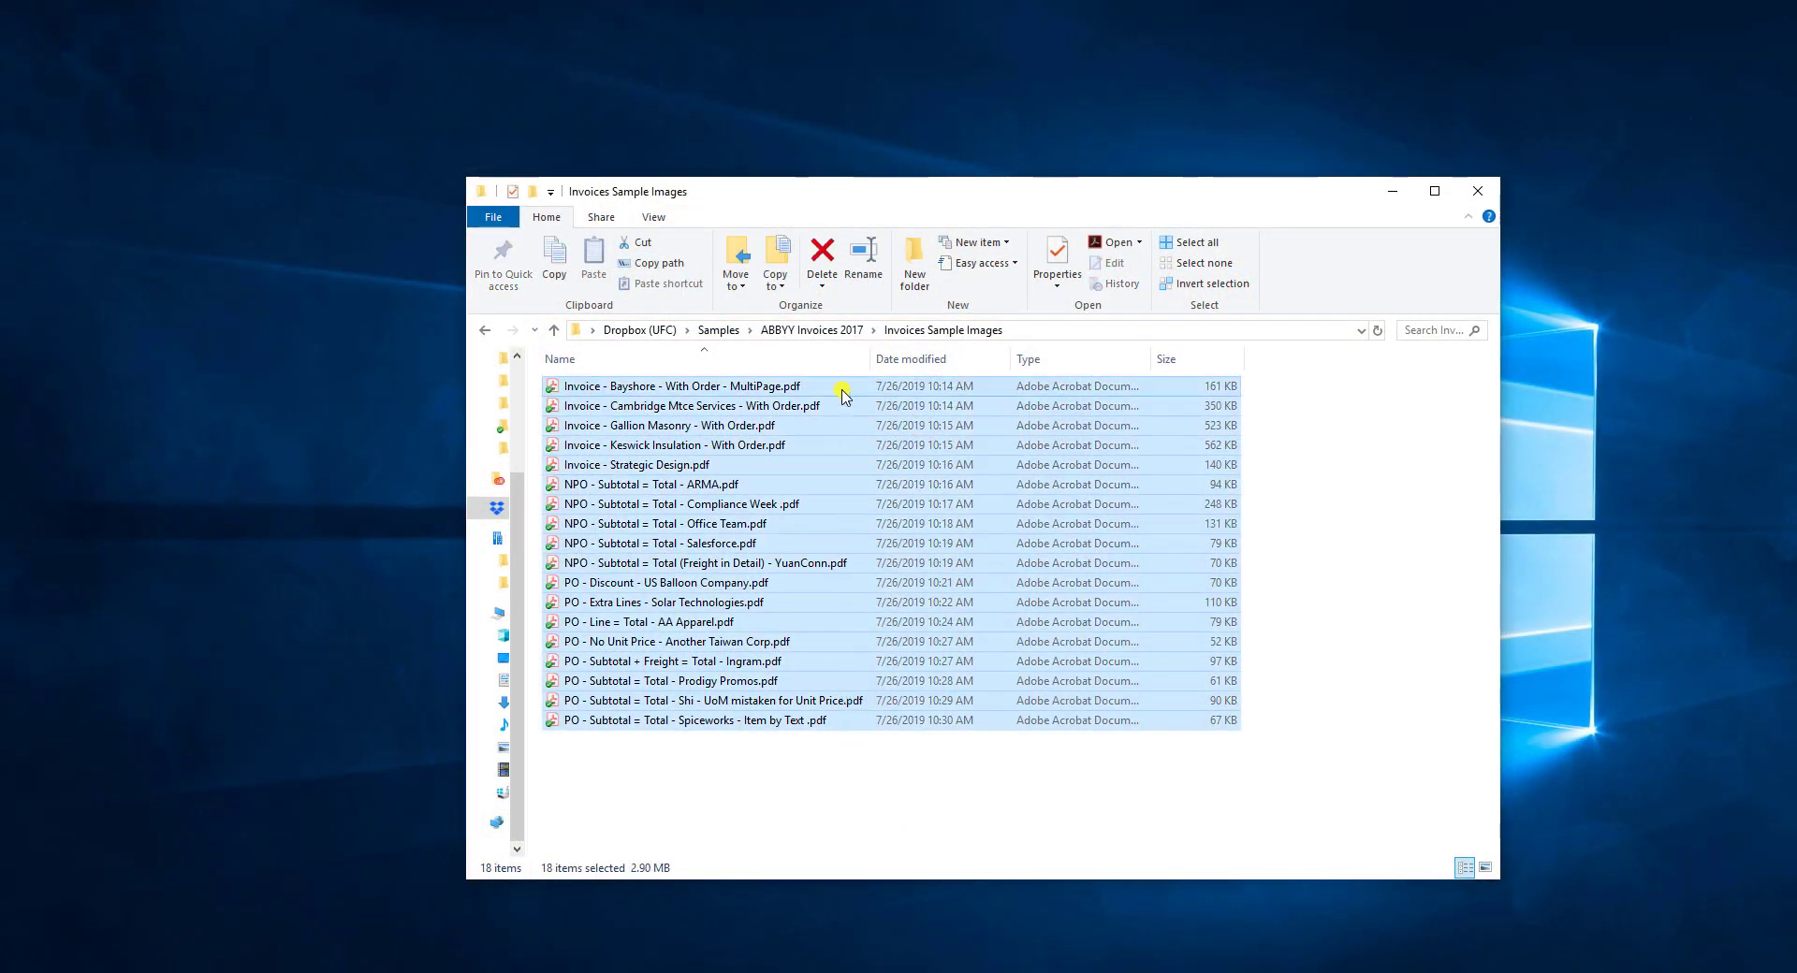
right_click(841, 388)
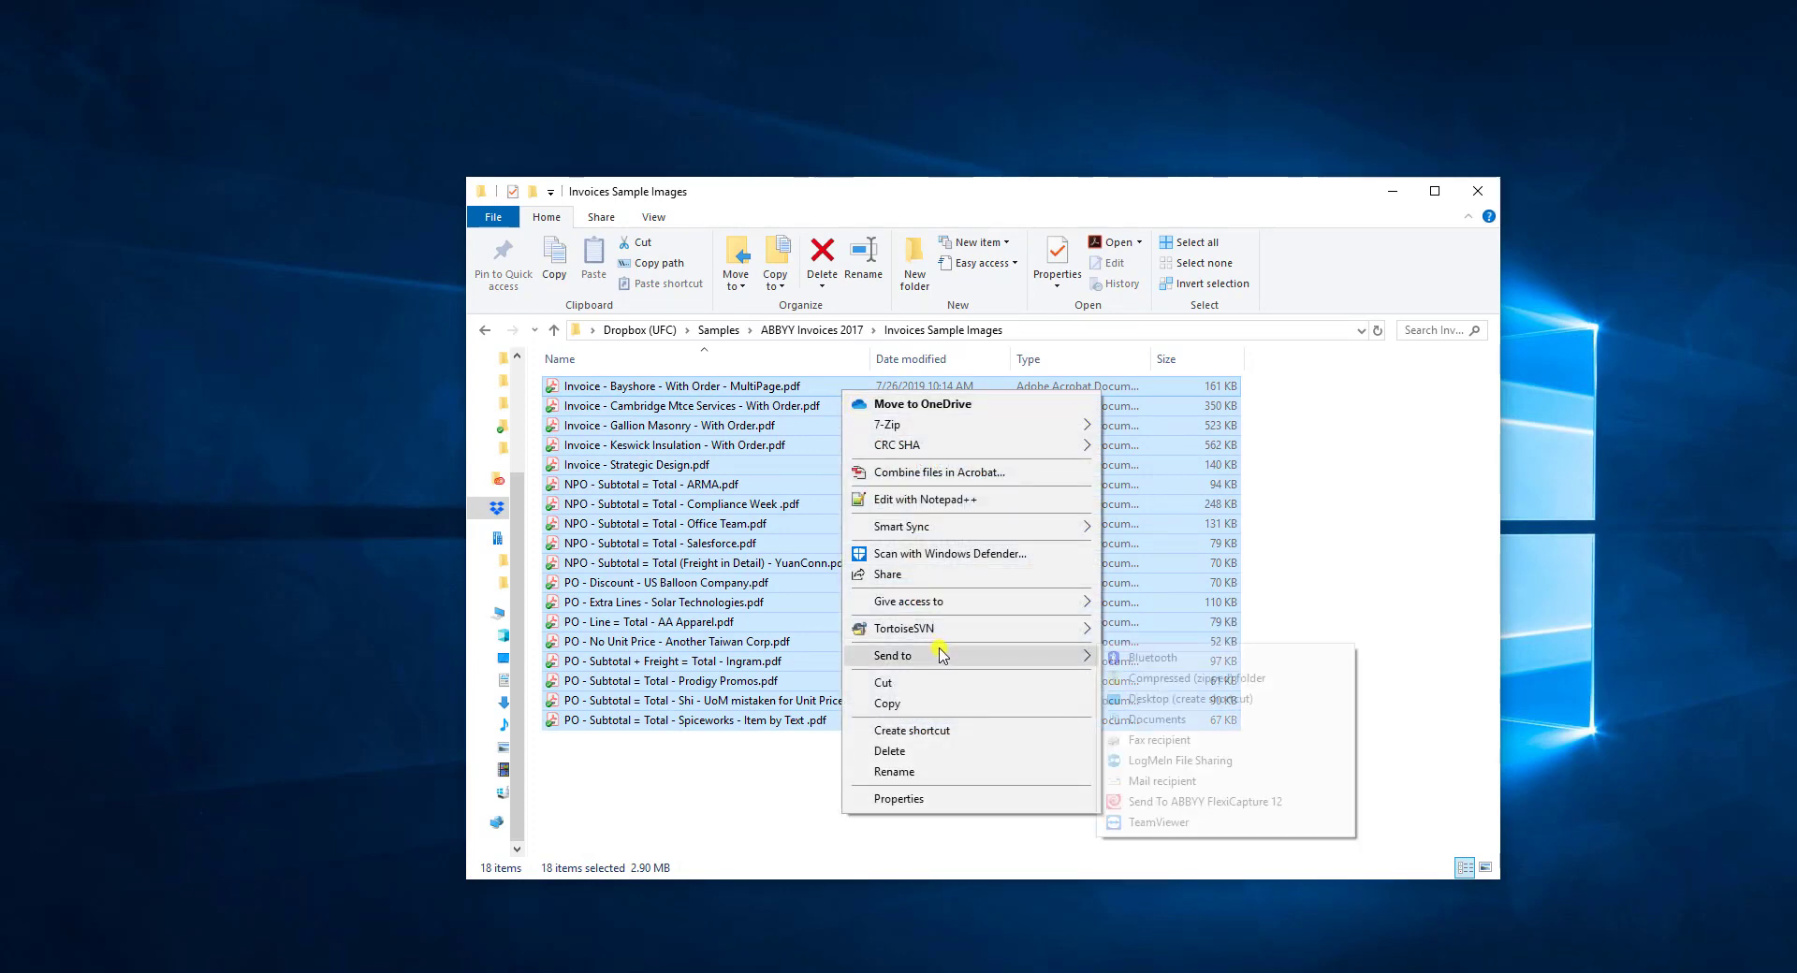
mouse_move(969, 655)
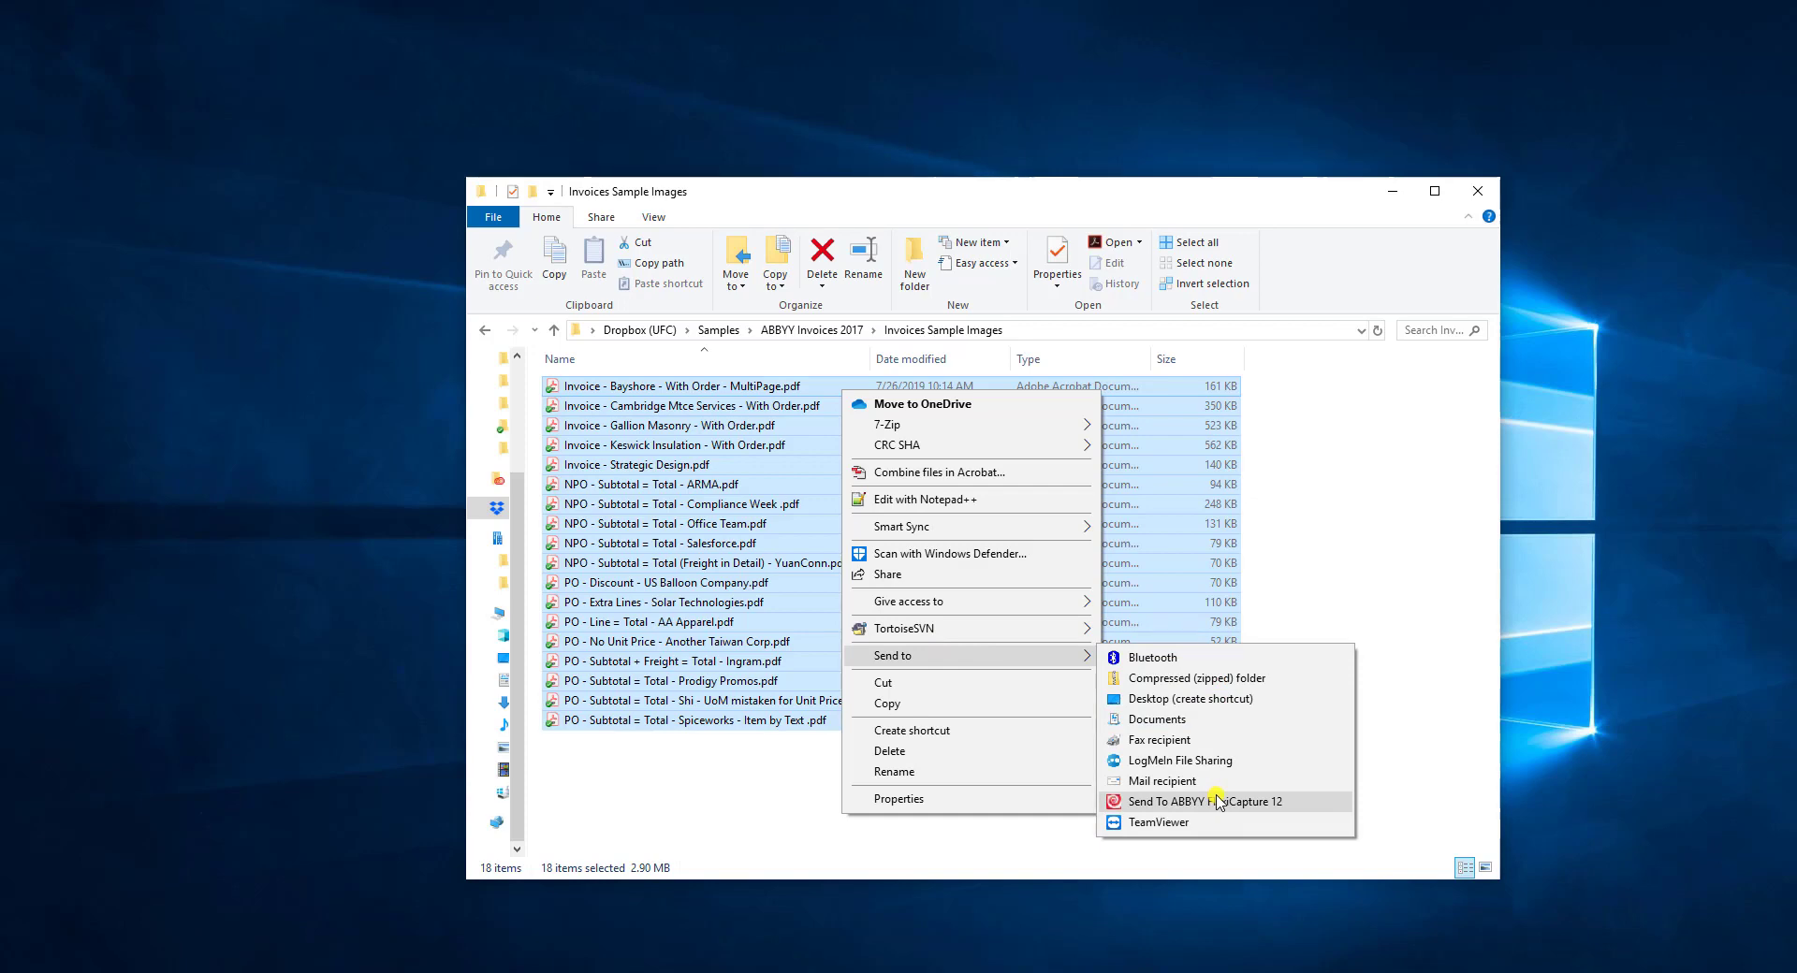
left_click(1218, 801)
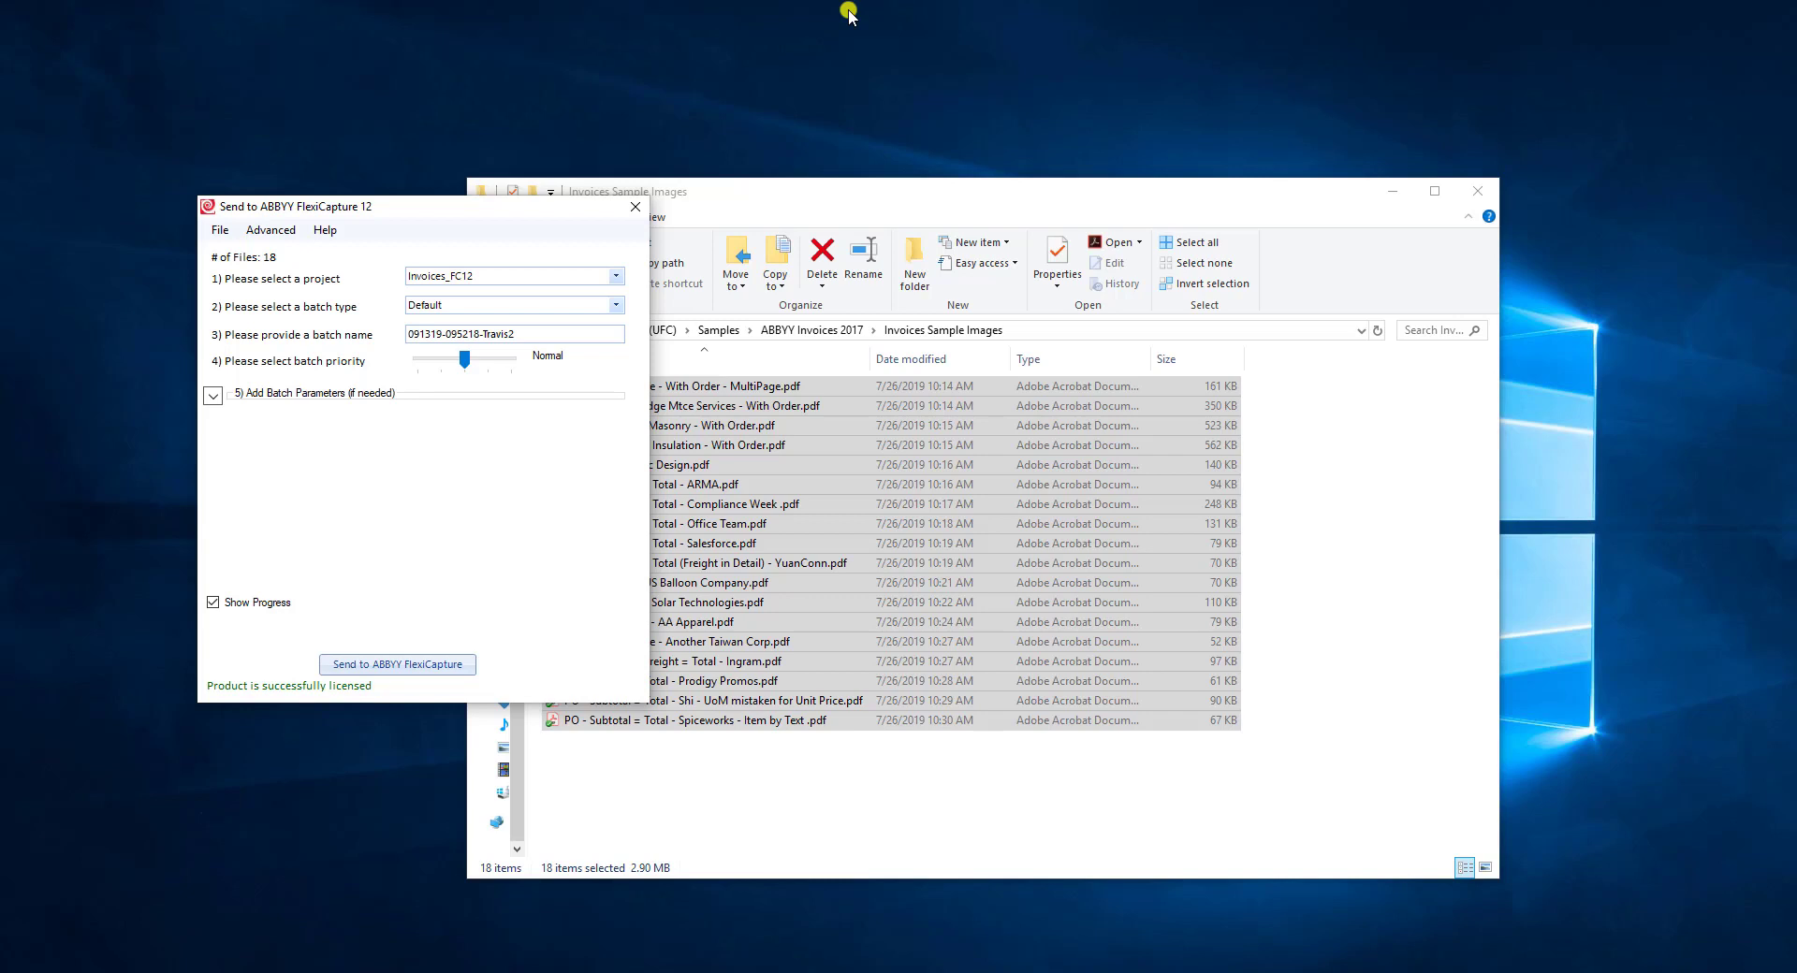
Reposition the send dialog and turn off Show Progress for the Invoices_FC12 batch.
left_click_drag(558, 210, 935, 255)
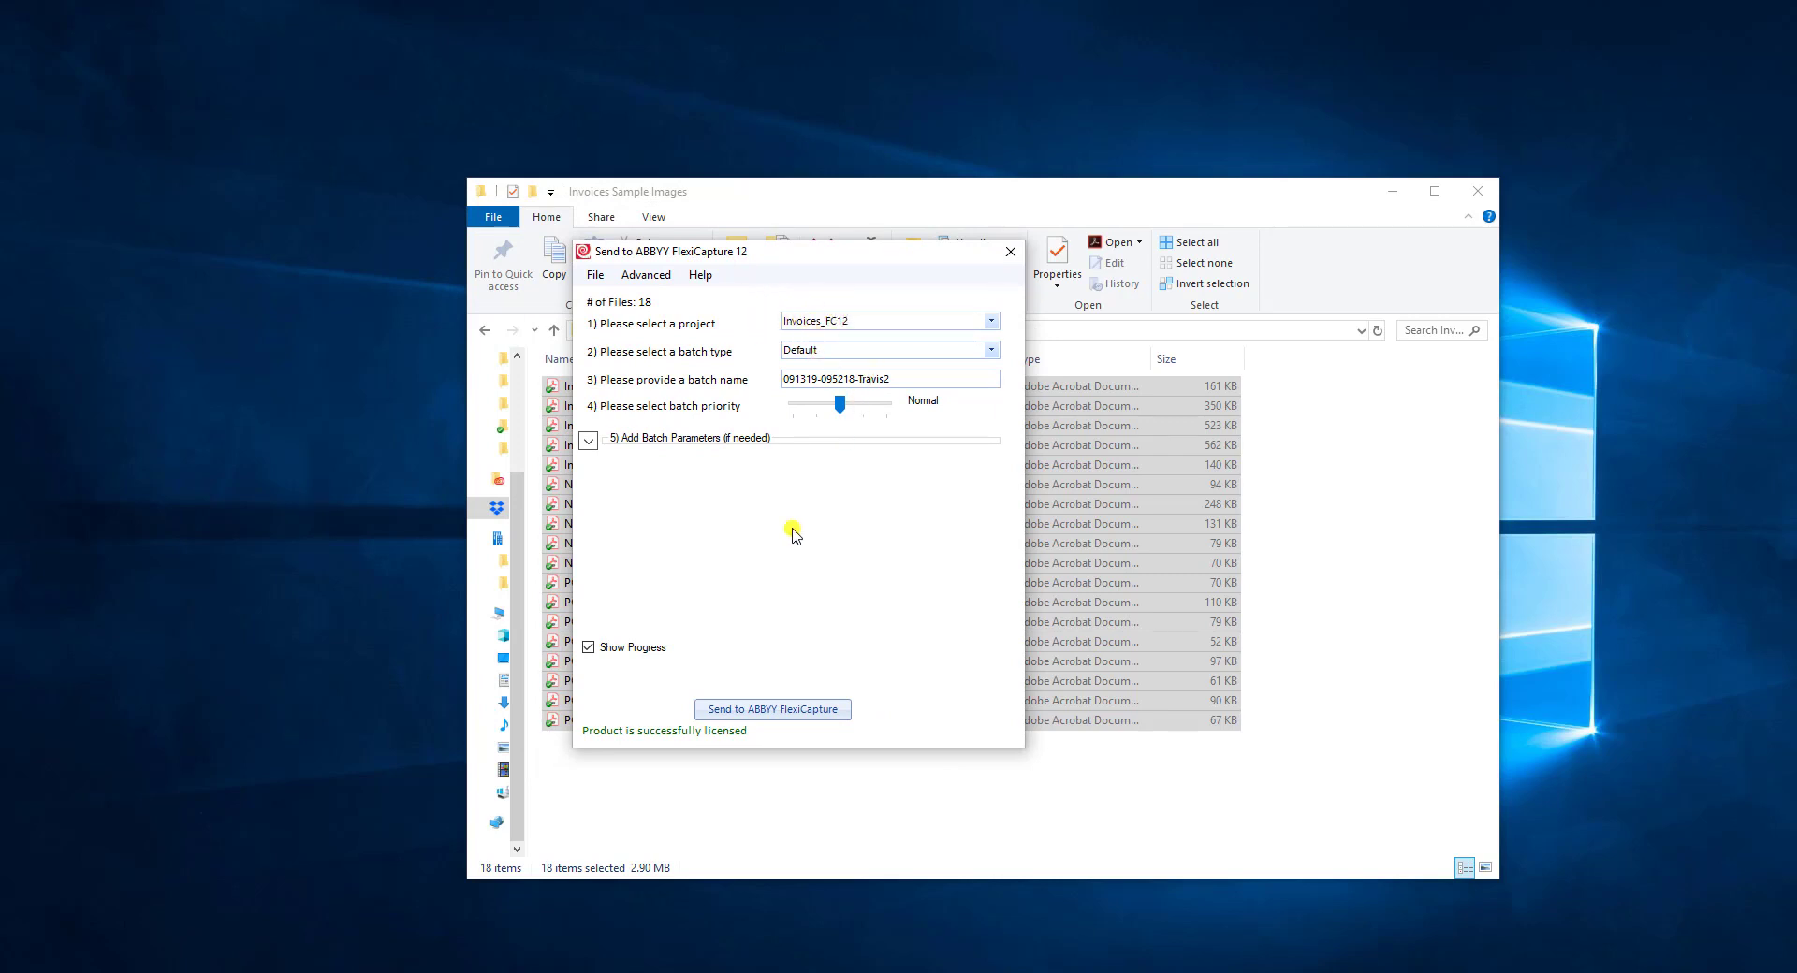
left_click(655, 648)
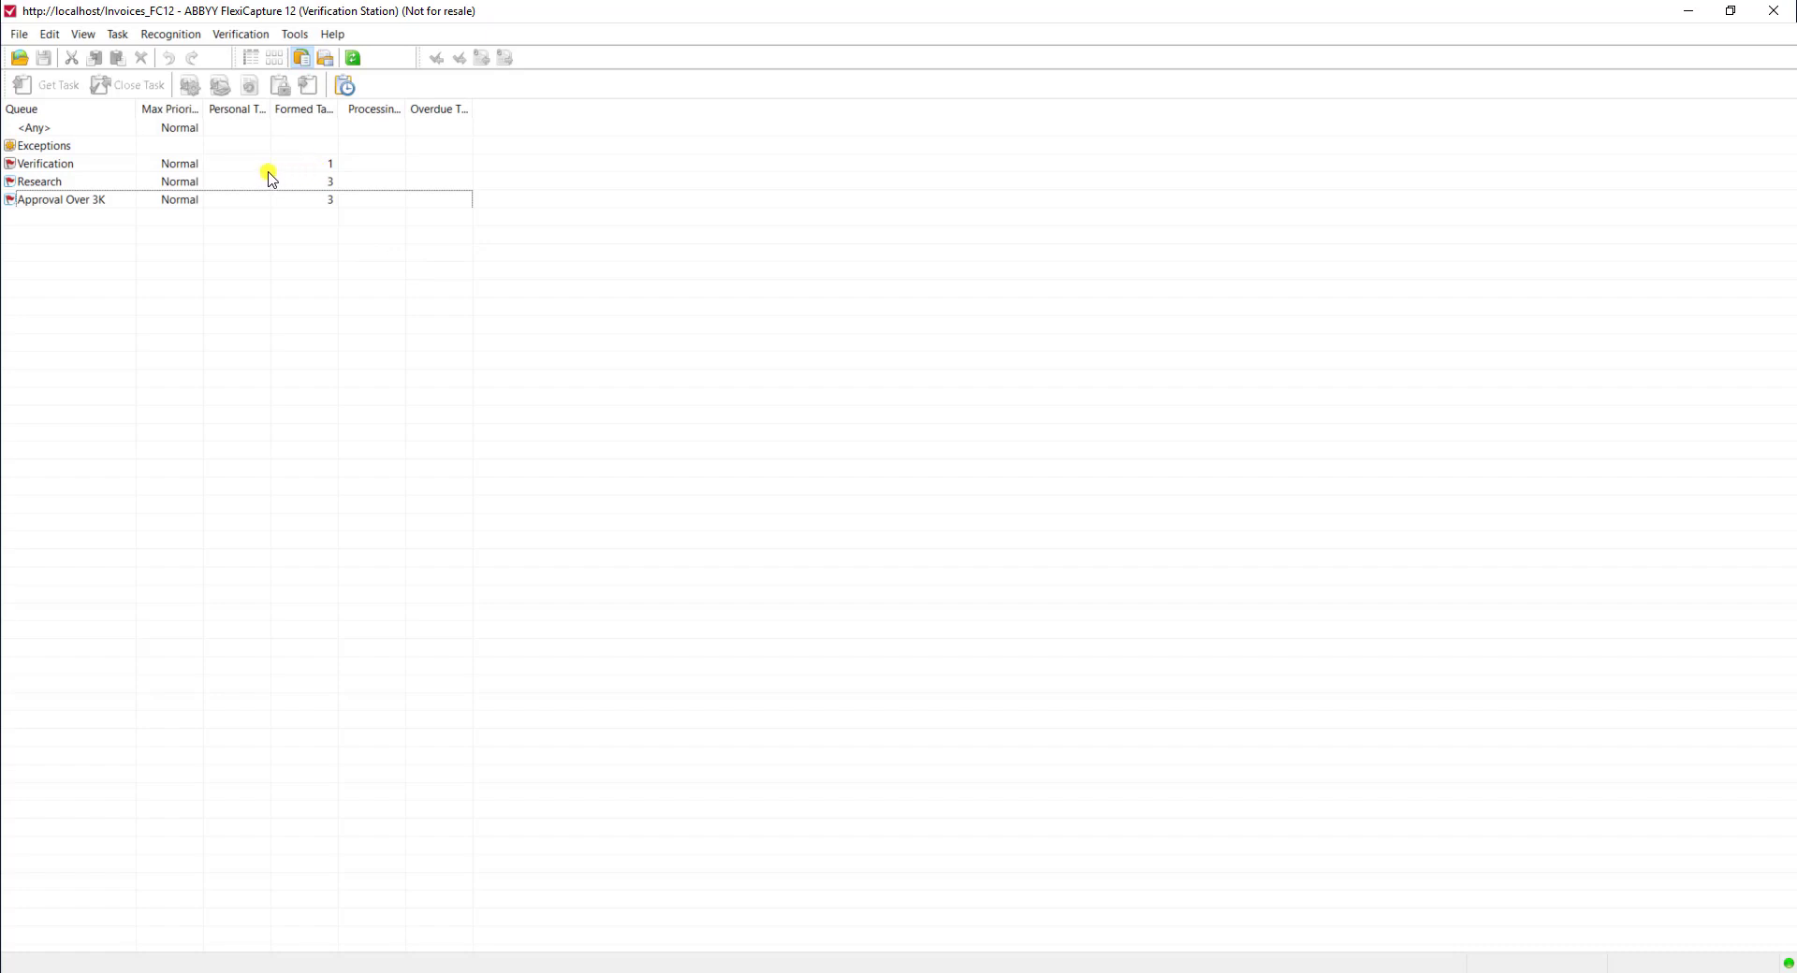
Review document 1 from the Verification queue, then close the task without going to errors.
left_click(277, 165)
double_click(277, 166)
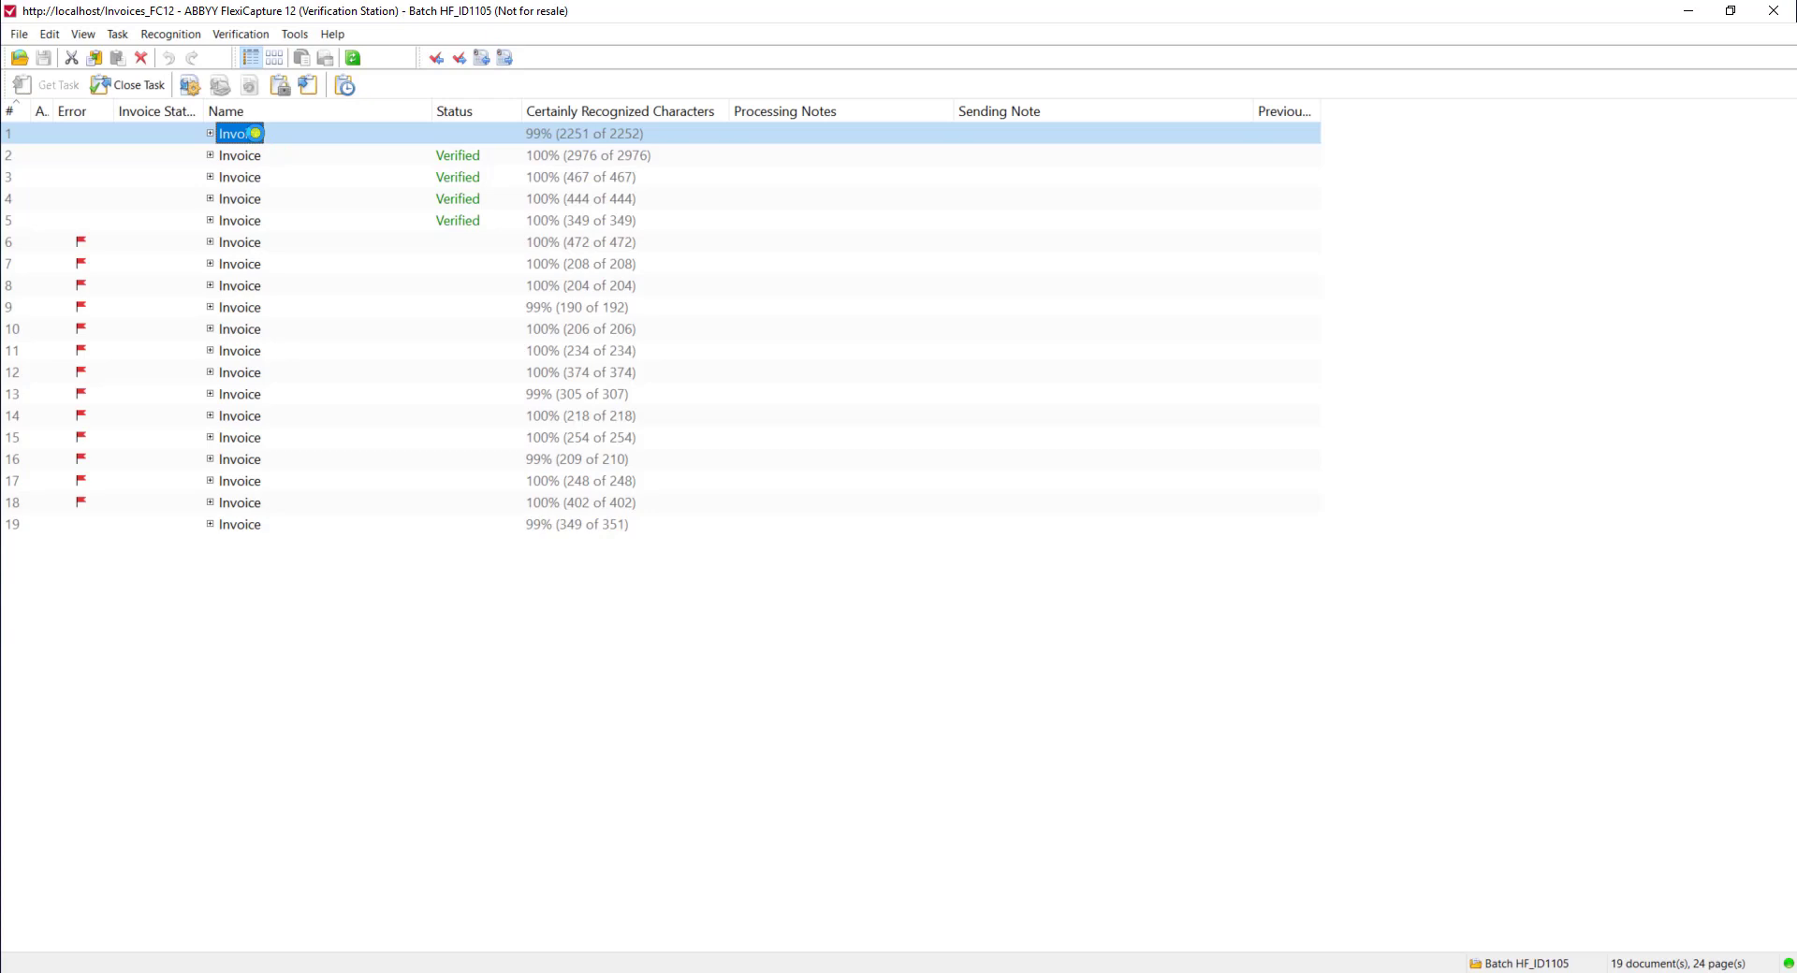
double_click(255, 133)
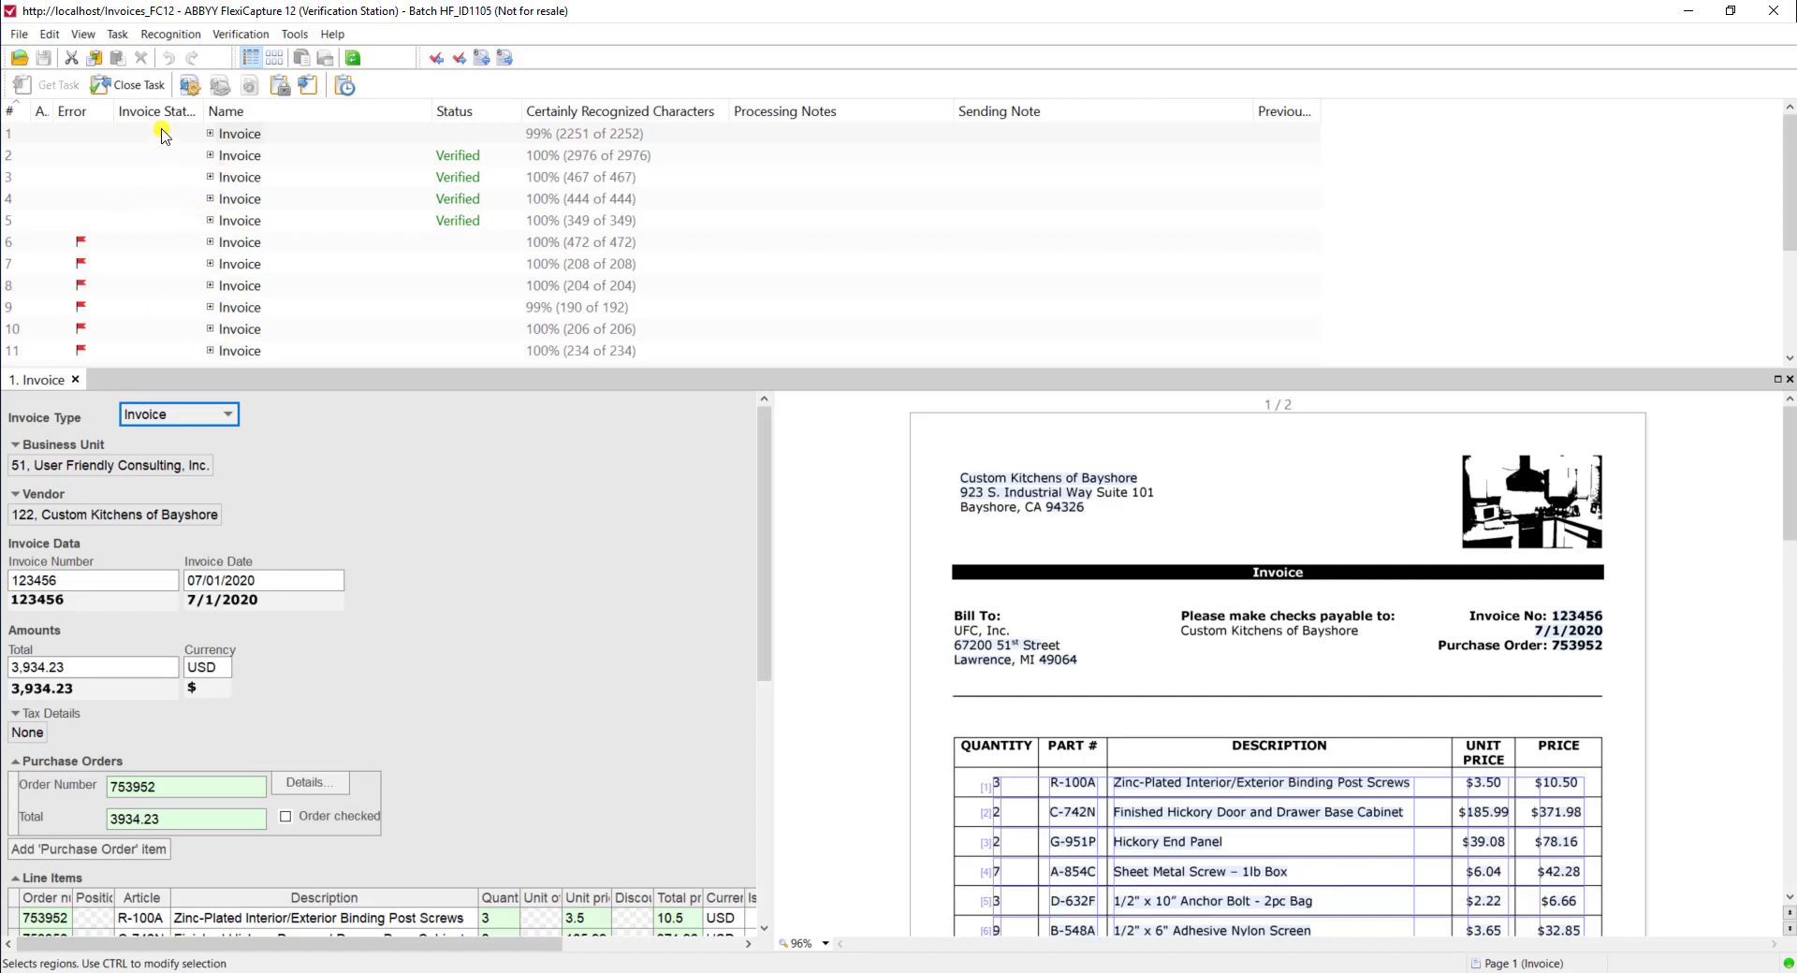
left_click(153, 86)
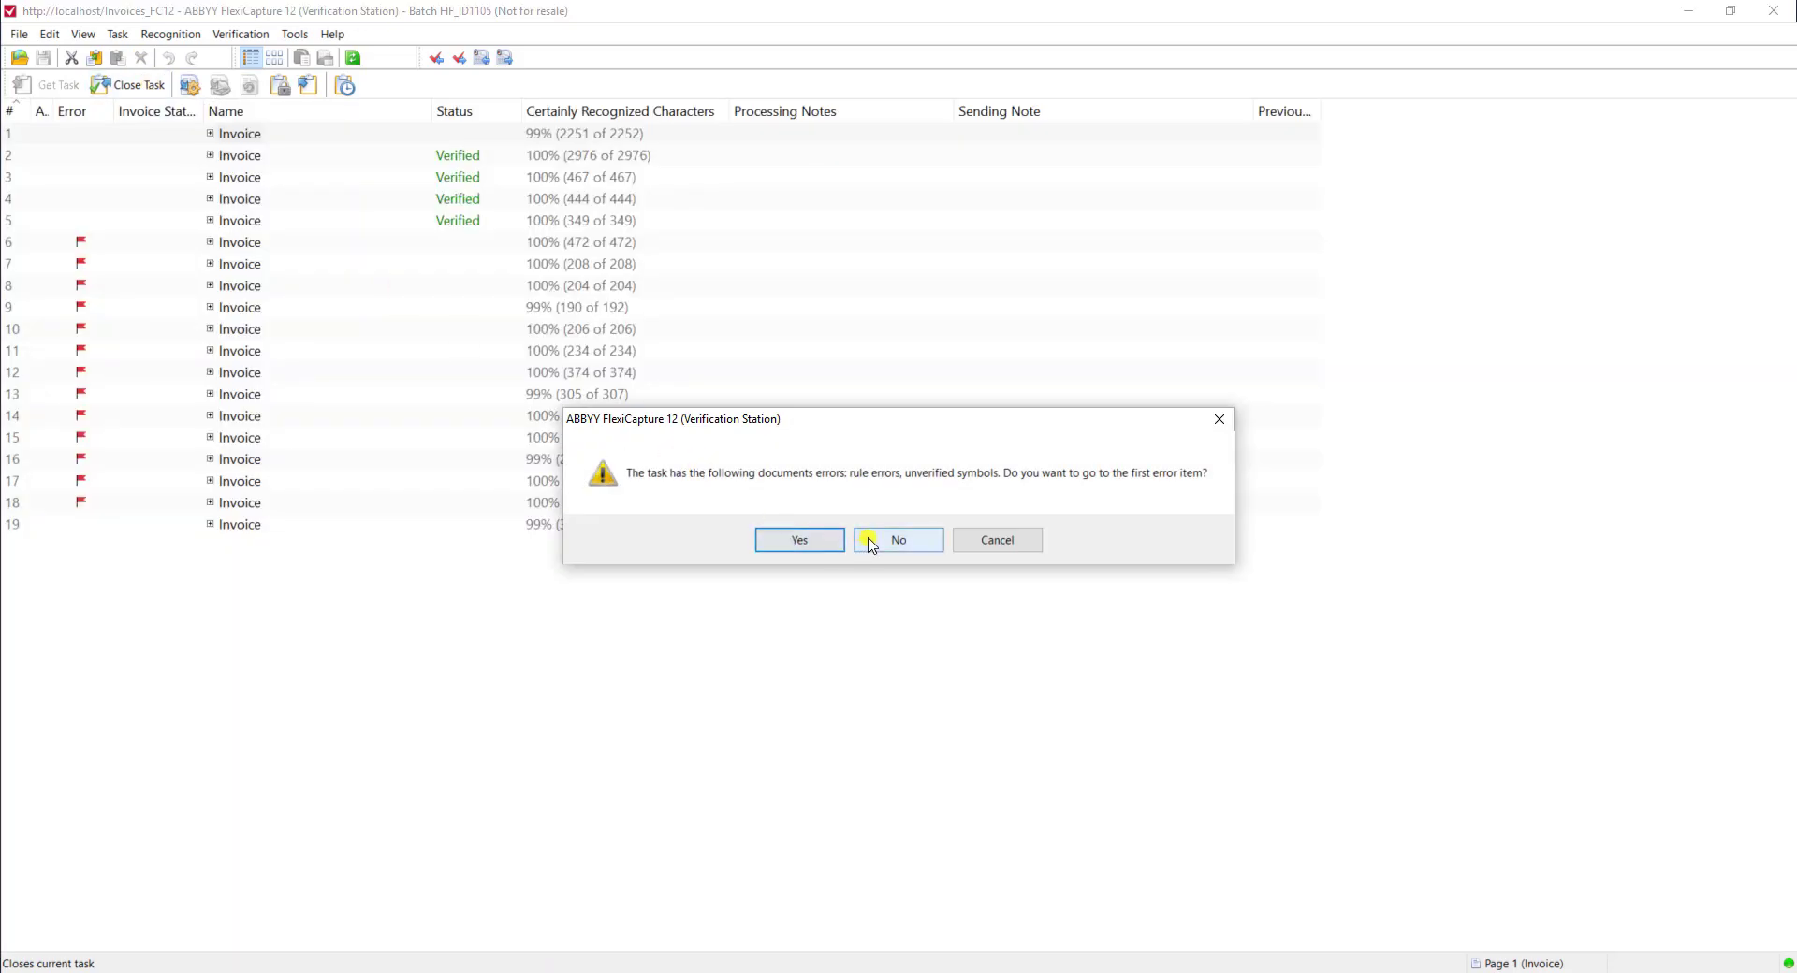
left_click(875, 540)
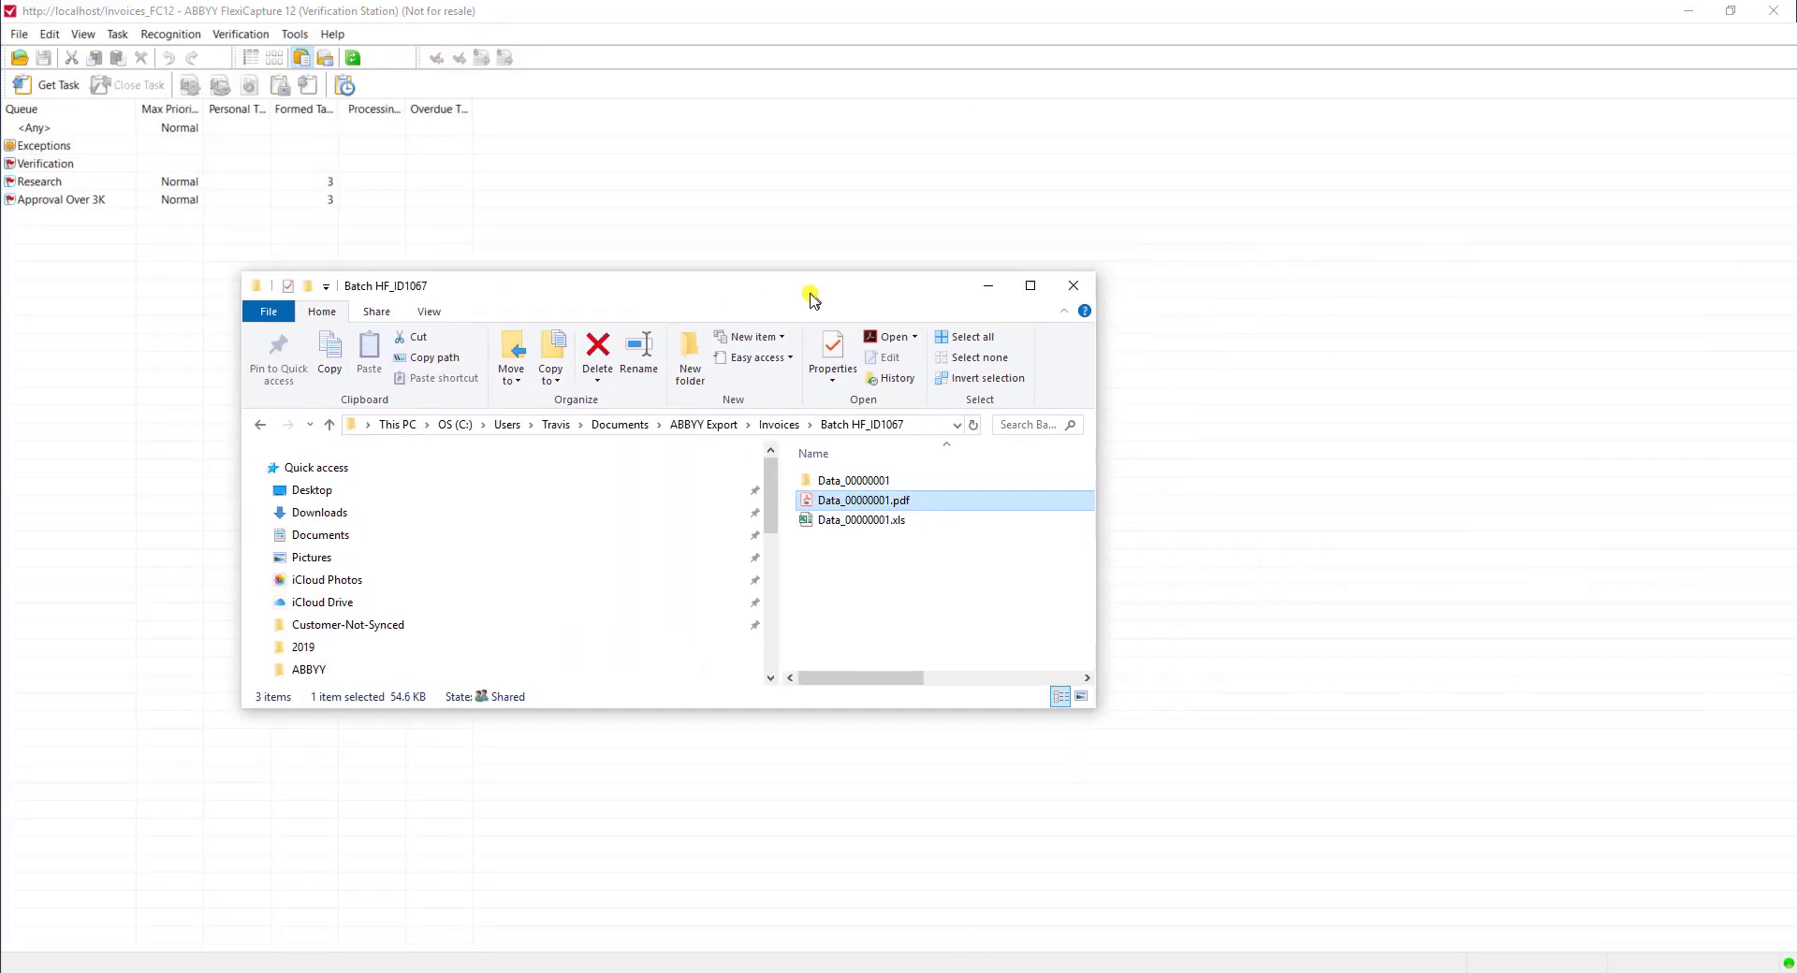
Maximize the batch folder and view Data_00000001.xls in Excel, then close it.
double_click(810, 298)
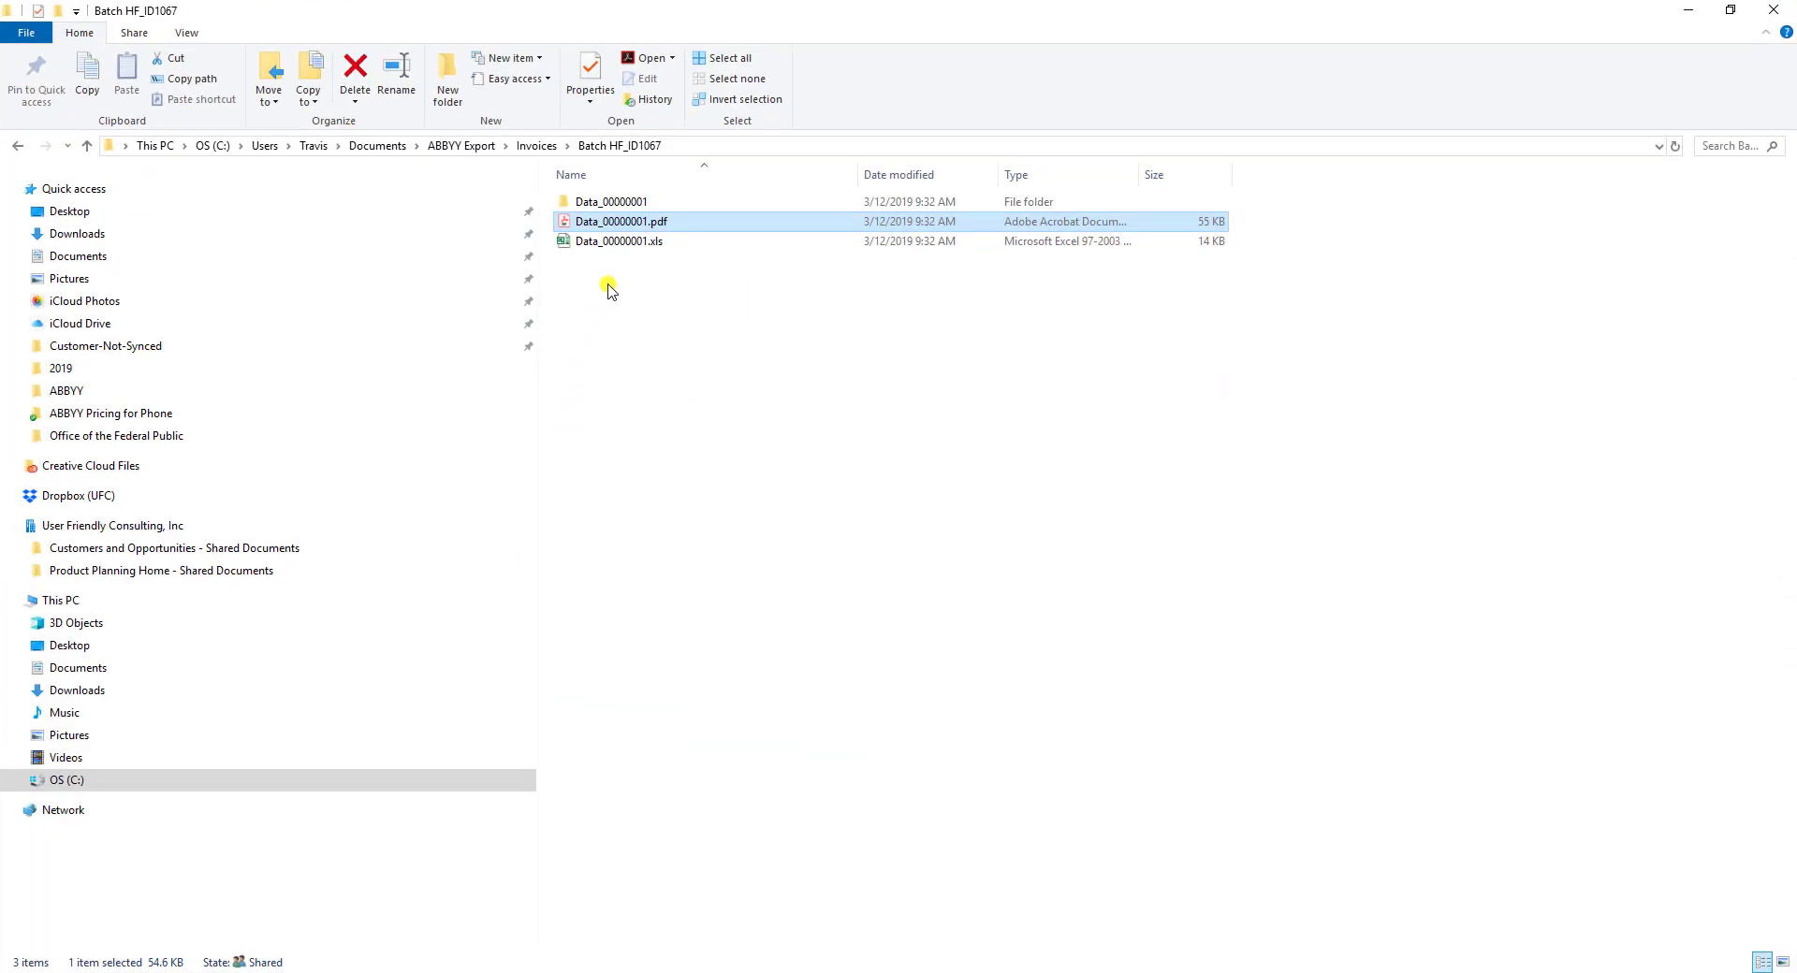
left_click(653, 246)
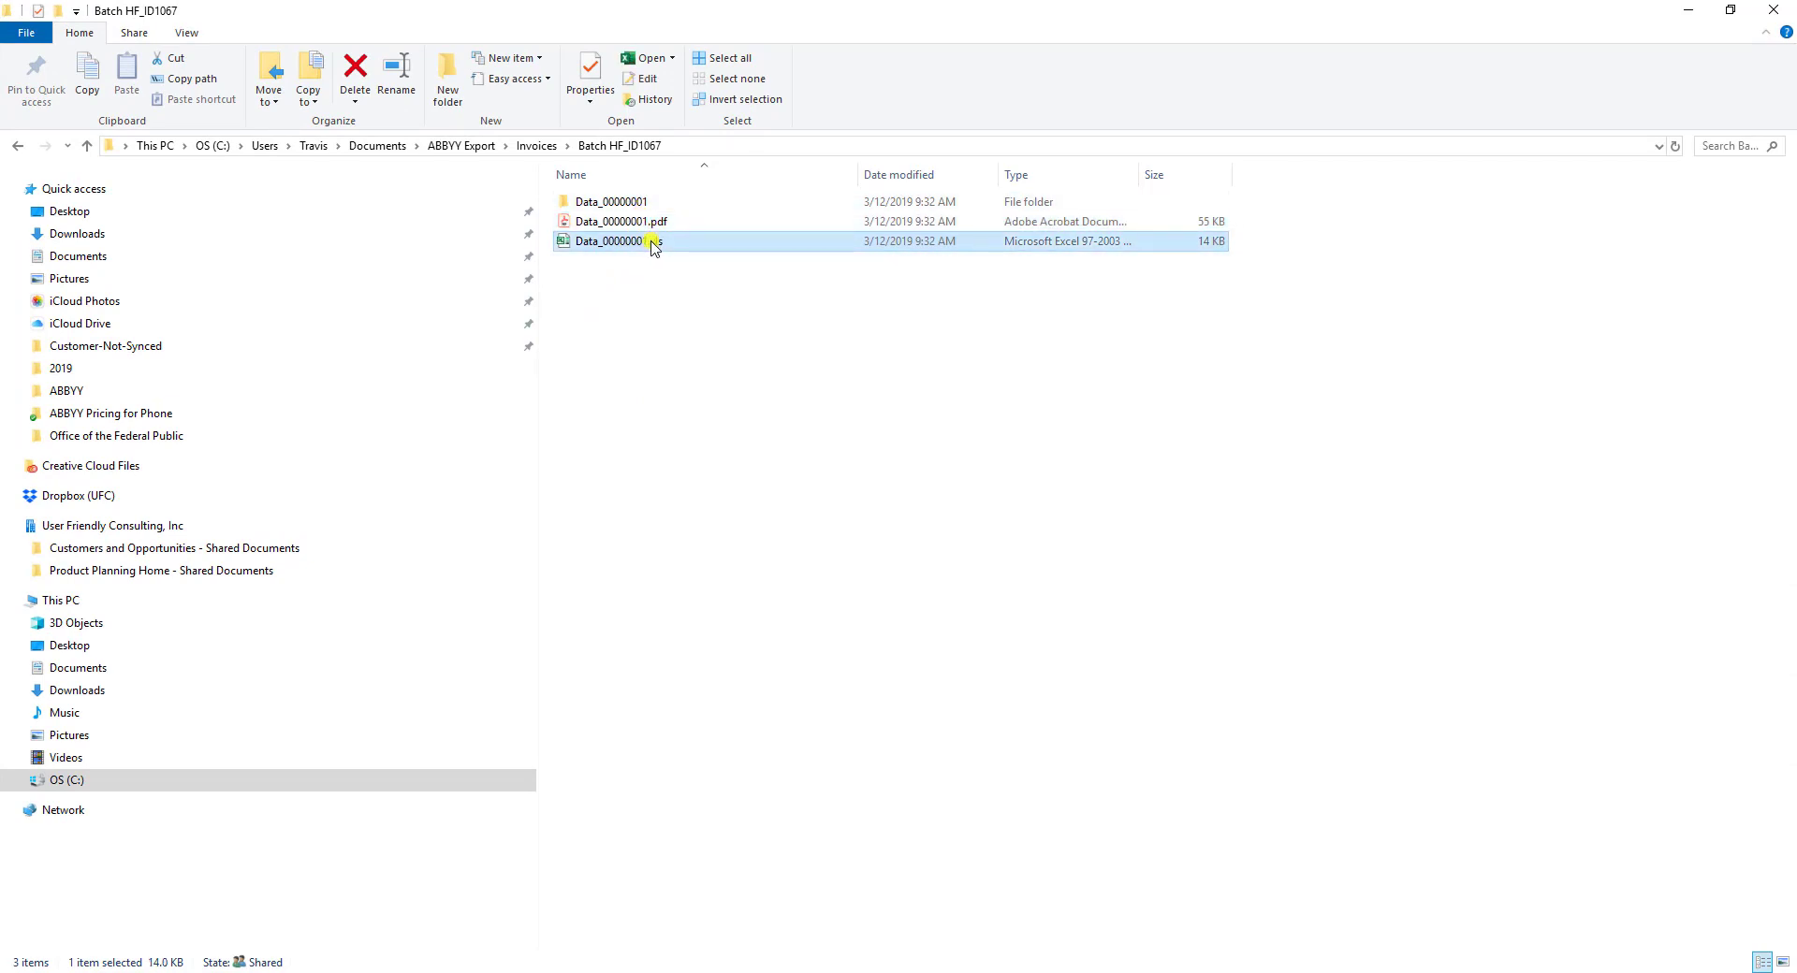
double_click(653, 246)
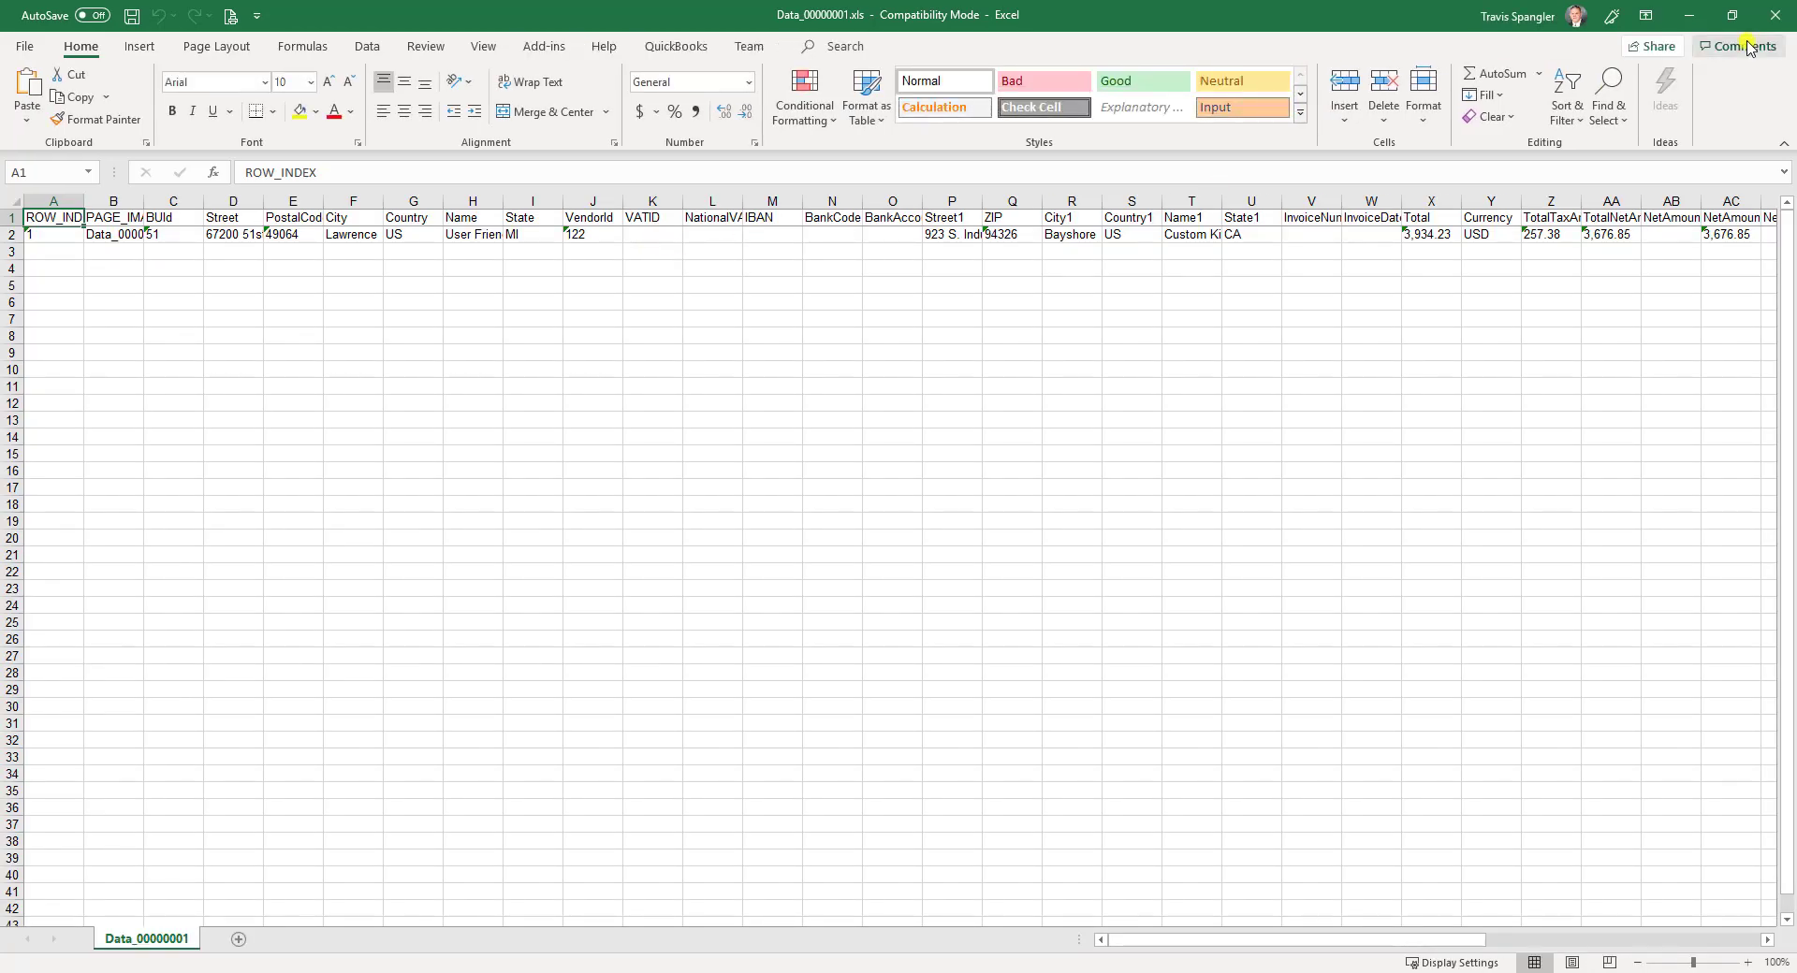
left_click(1776, 15)
View Data_00000001.pdf full-screen in Acrobat, then close it.
double_click(723, 228)
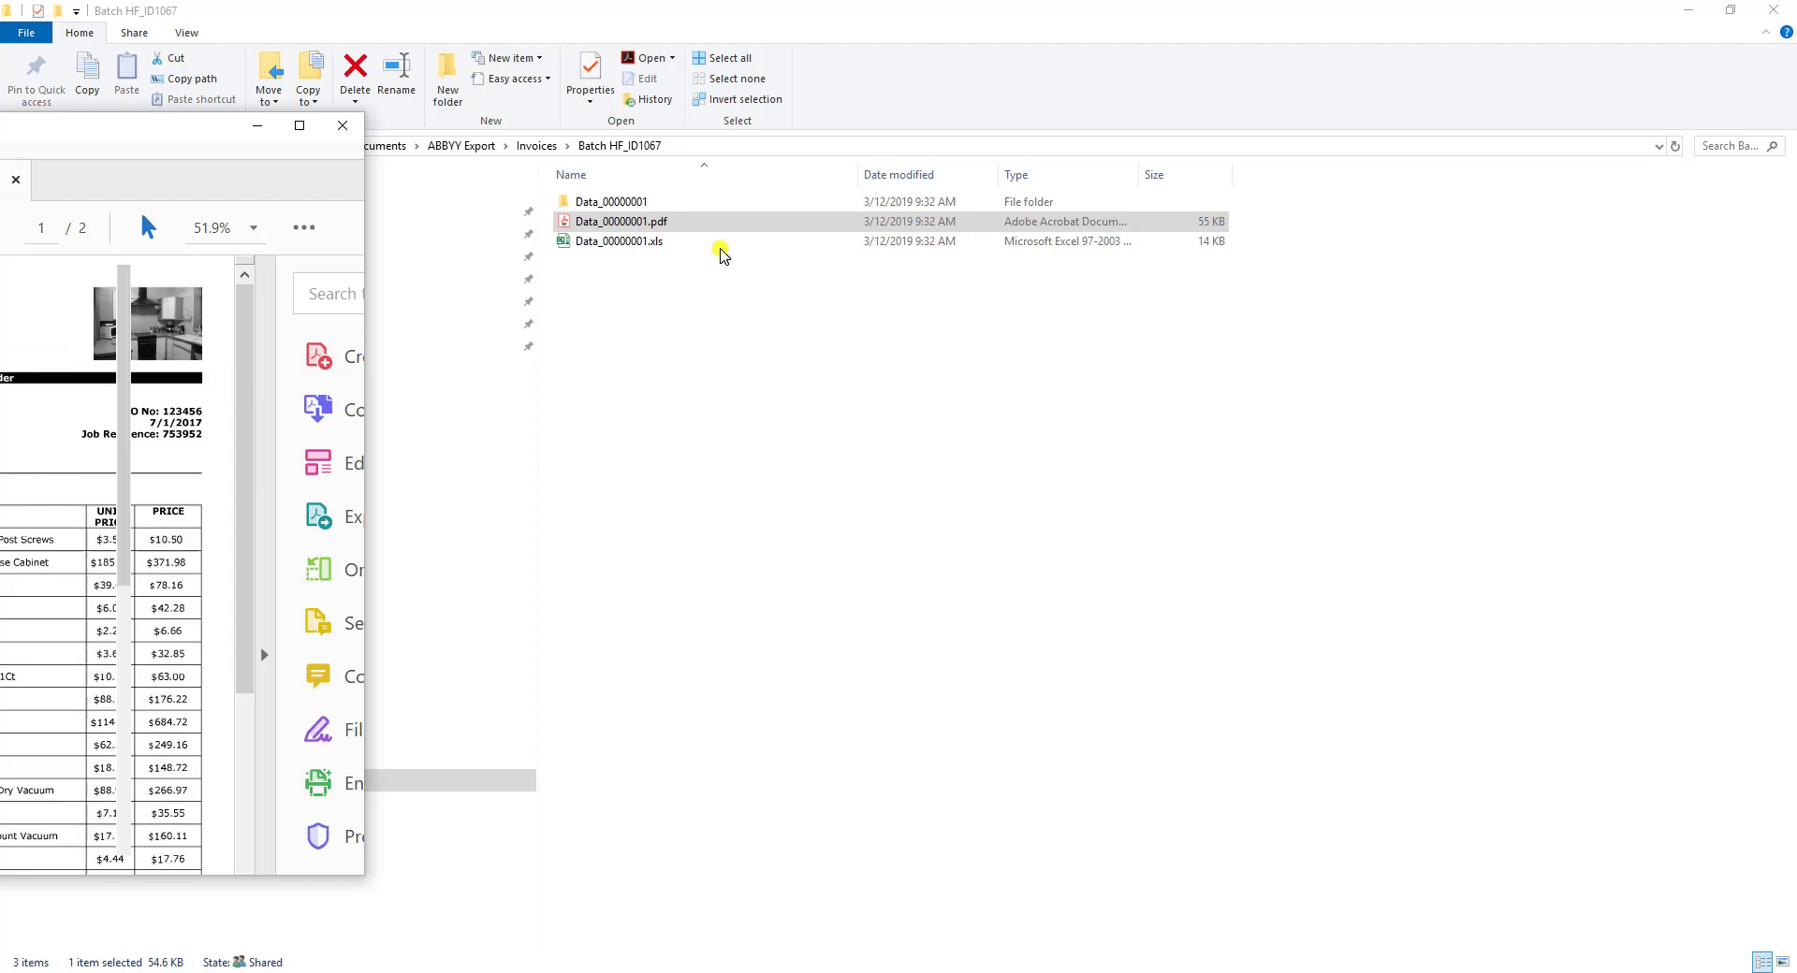
double_click(723, 249)
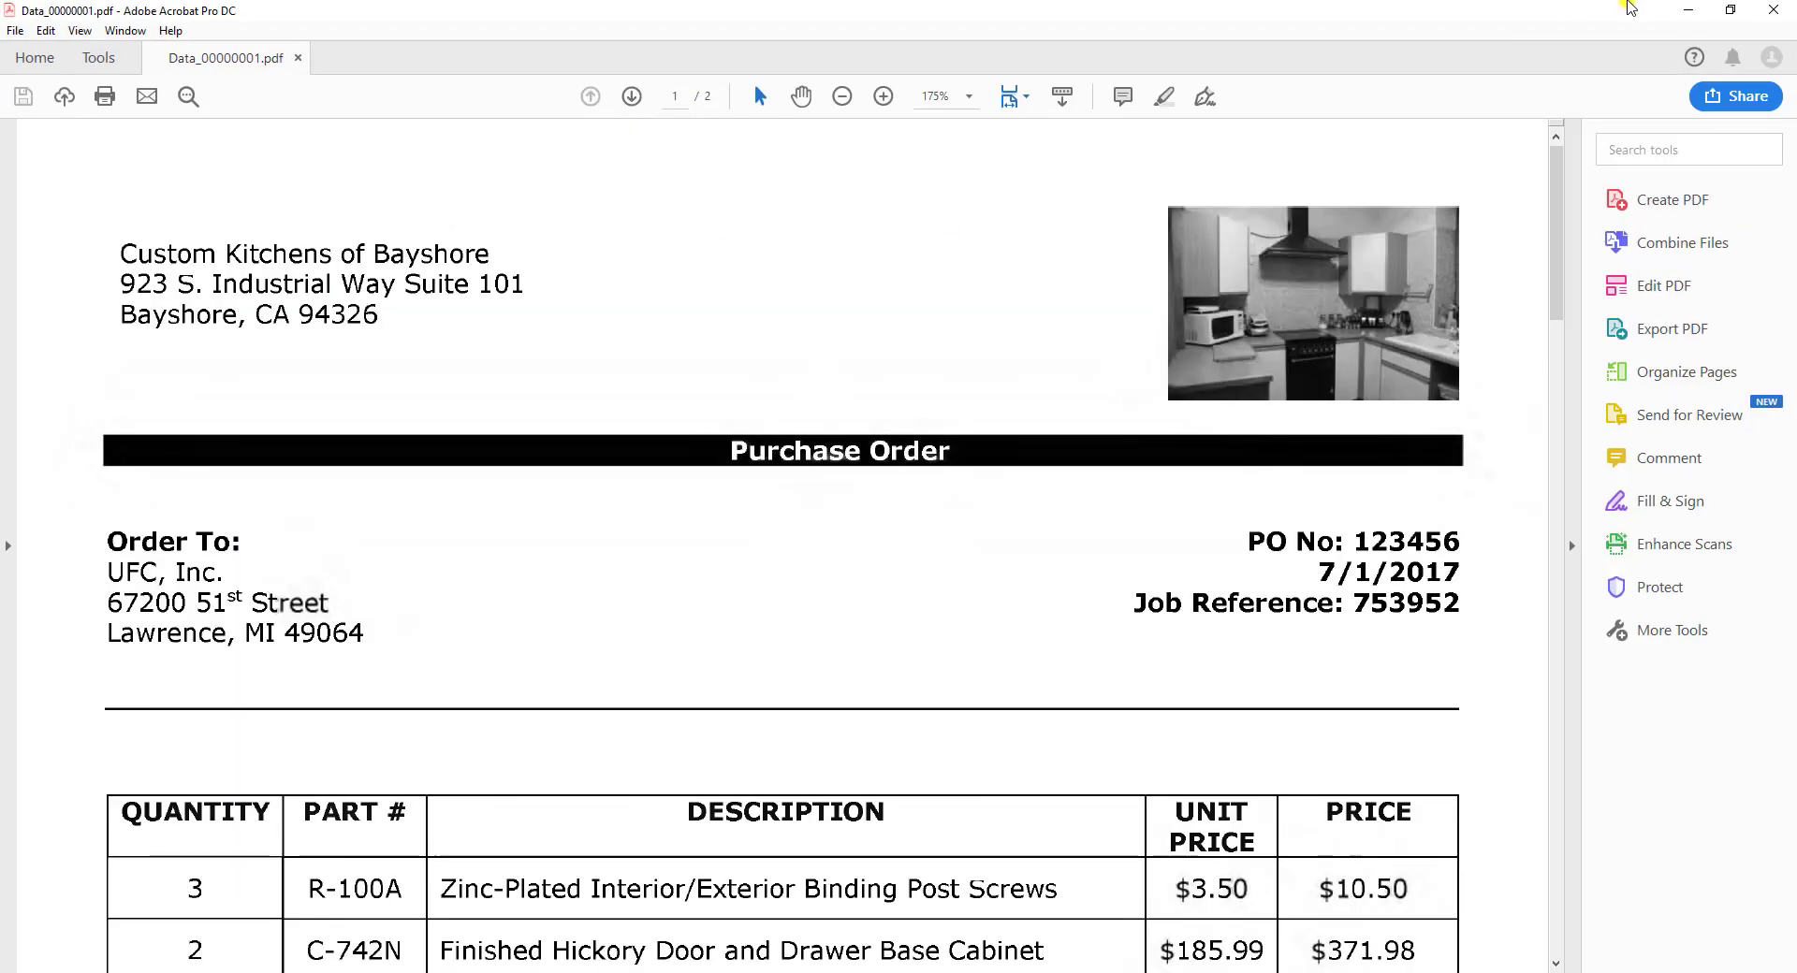
left_click(1787, 9)
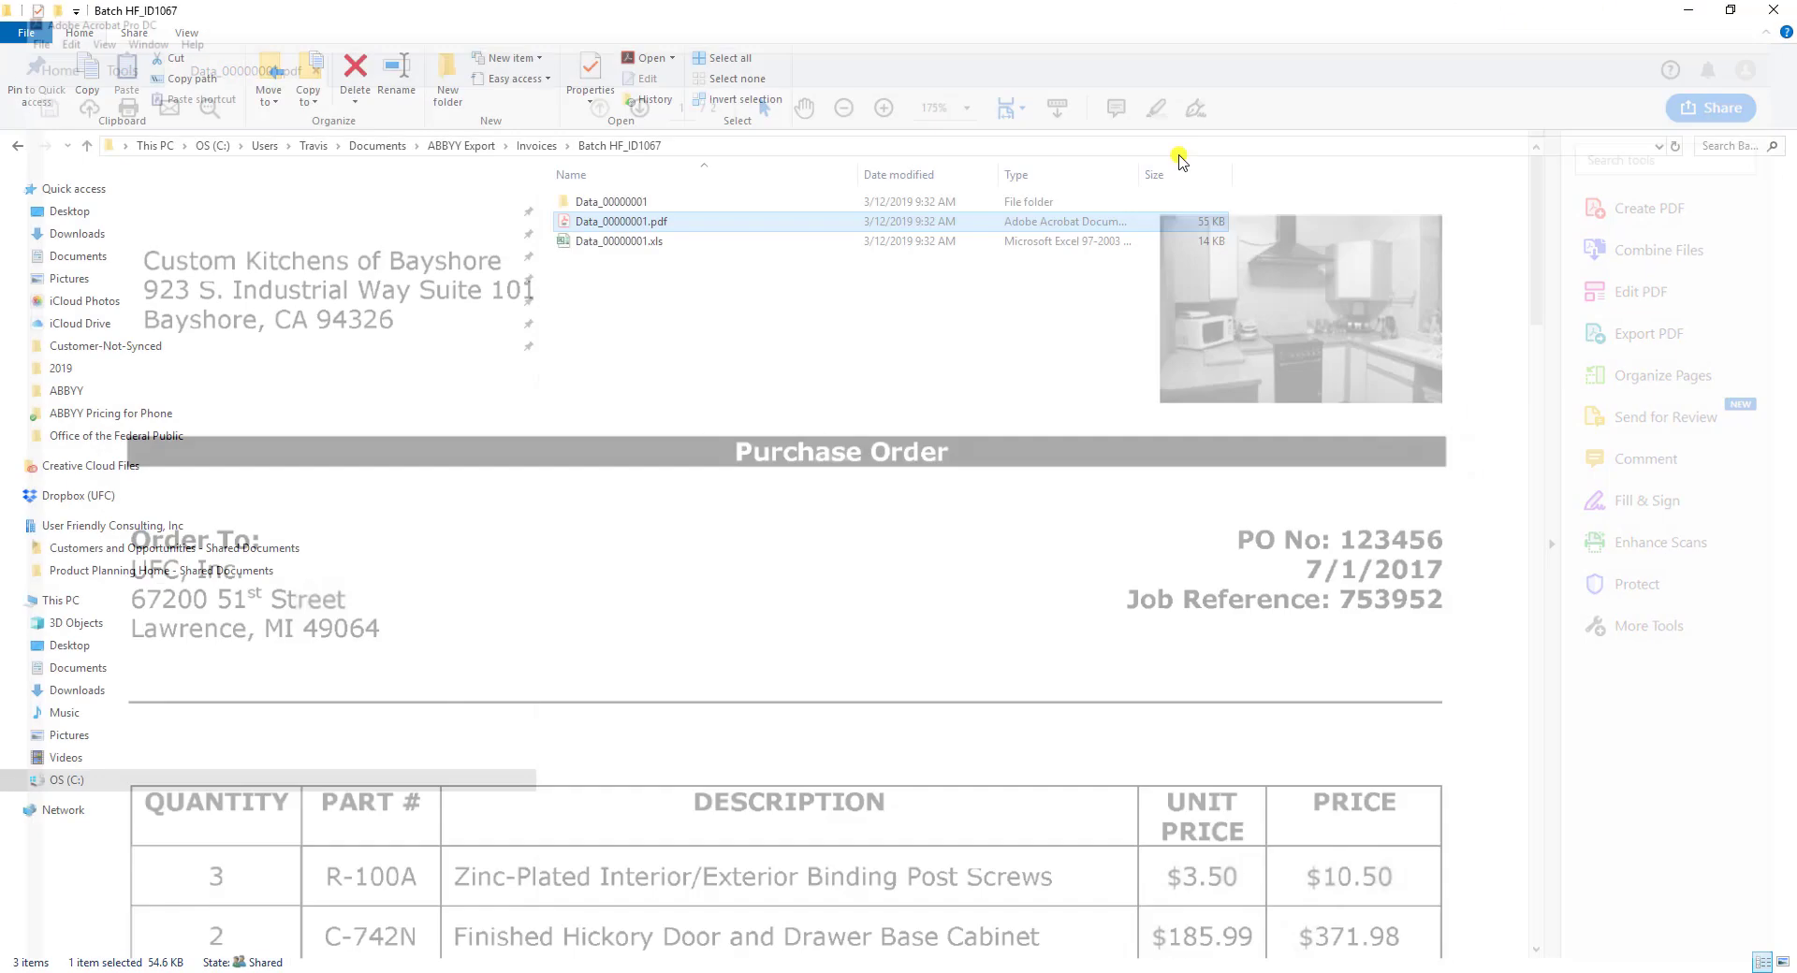